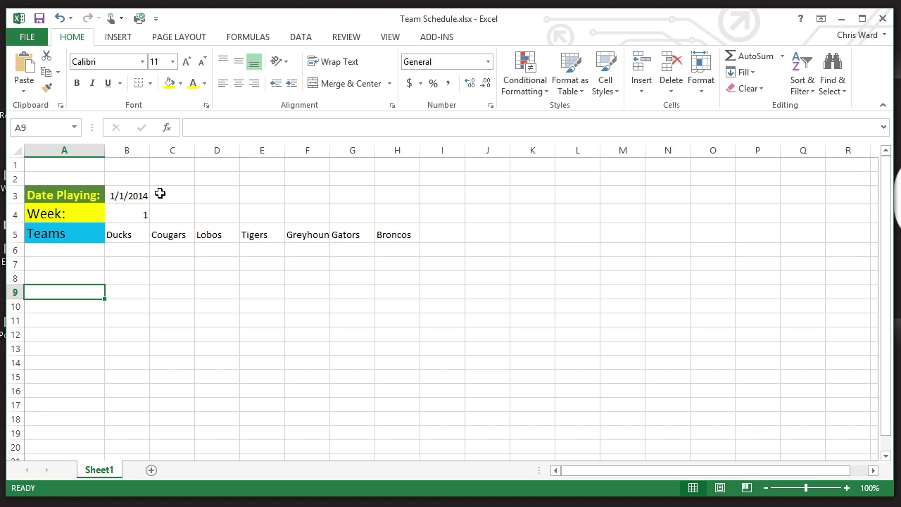
Select B3 and AutoFit column F so 'Greyhounds' shows in full.
left_click(133, 198)
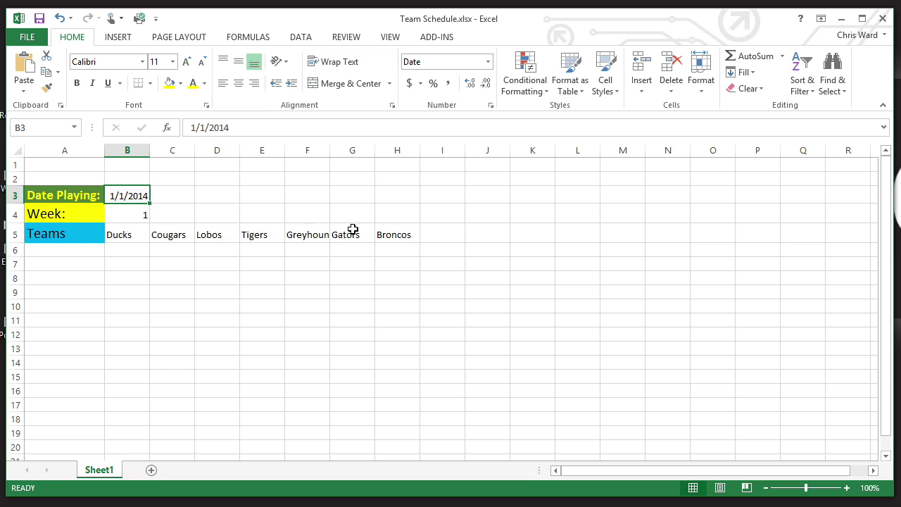
double_click(329, 150)
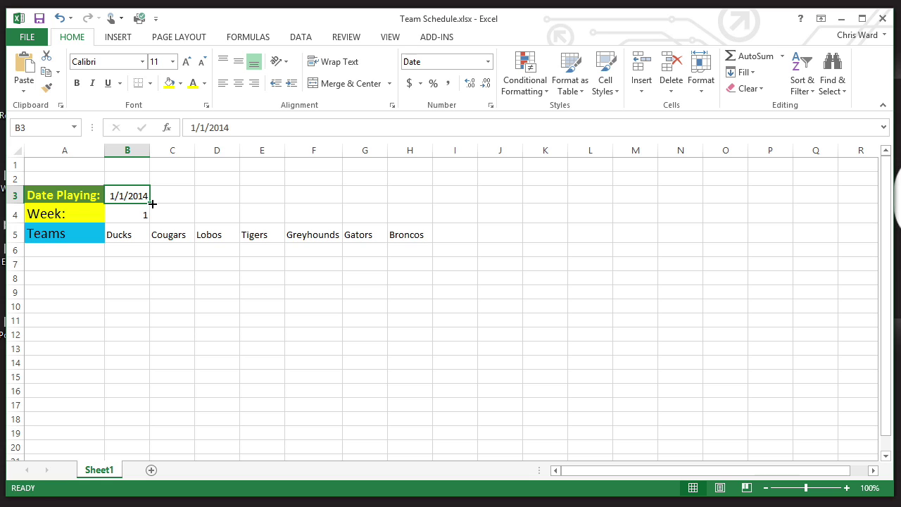
Fill row 3 with daily dates from 1/1/2014 and AutoFit columns K–O to show through 1/14/2014.
left_click_drag(149, 203, 862, 203)
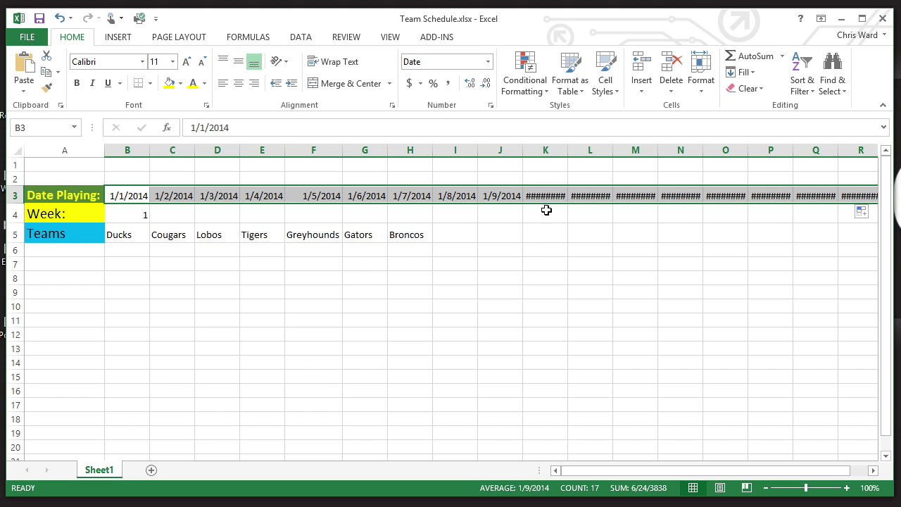
double_click(570, 148)
double_click(616, 149)
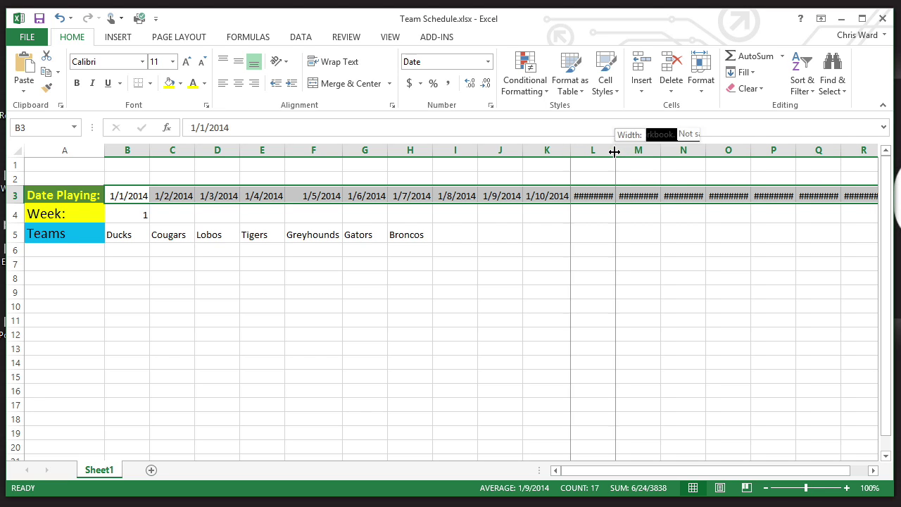
double_click(663, 148)
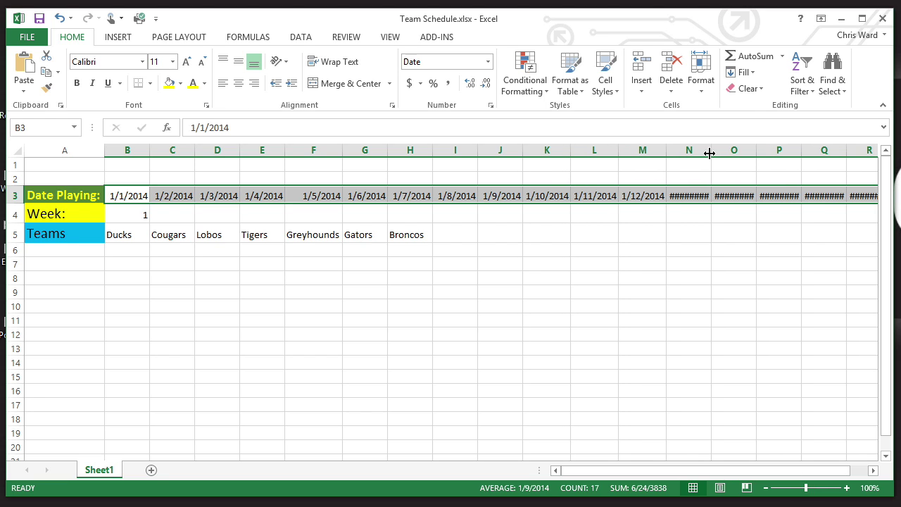
double_click(710, 148)
double_click(759, 150)
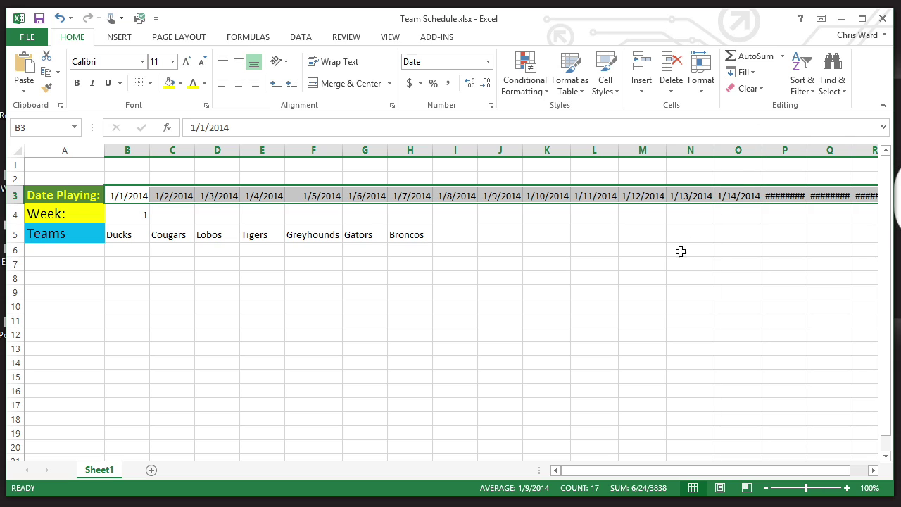
left_click(196, 288)
Copy week number 1 from B4 across to H4 using Copy Cells fill.
left_click(123, 214)
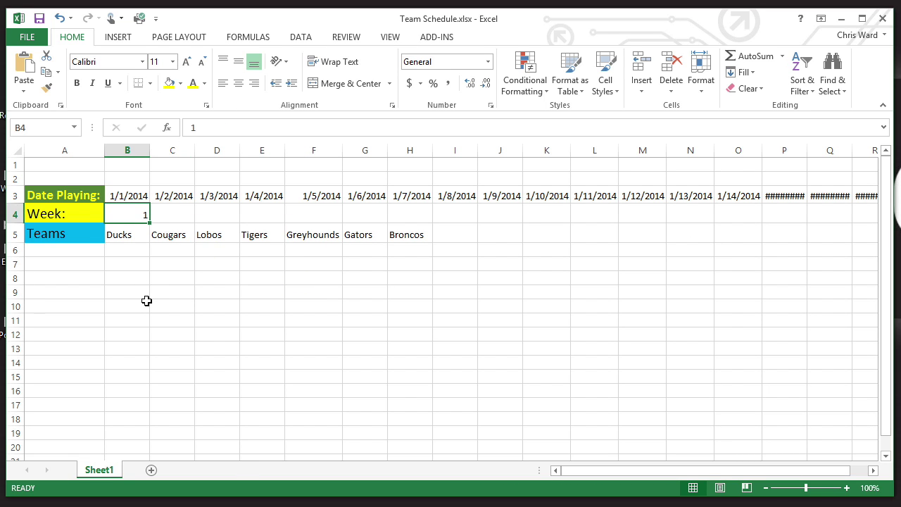
left_click_drag(148, 222, 431, 223)
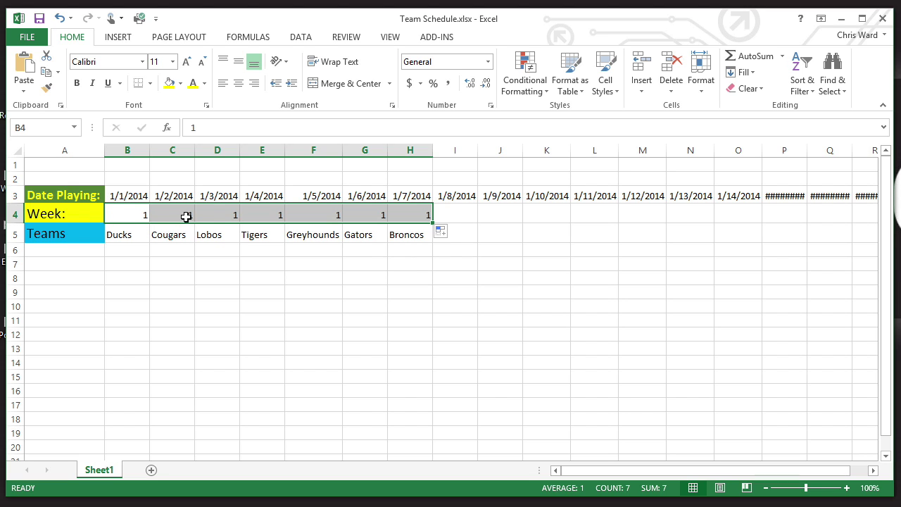
left_click(452, 236)
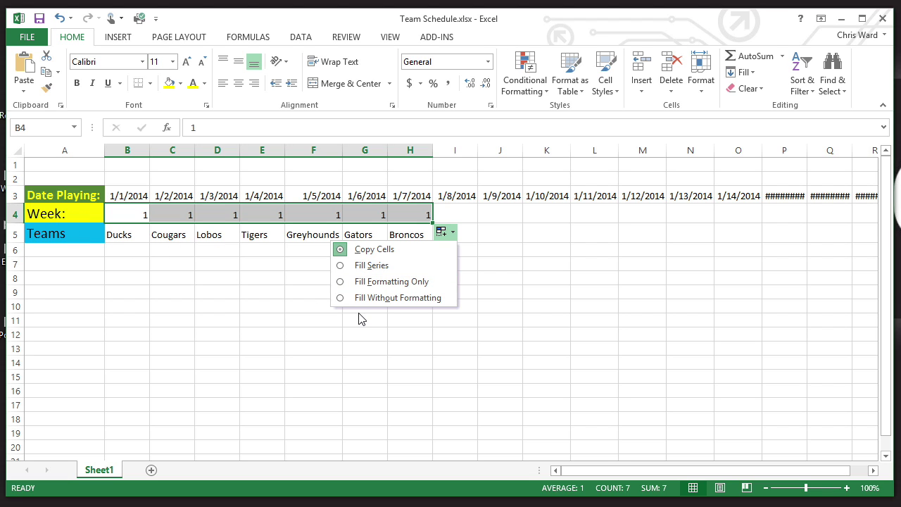
left_click(234, 292)
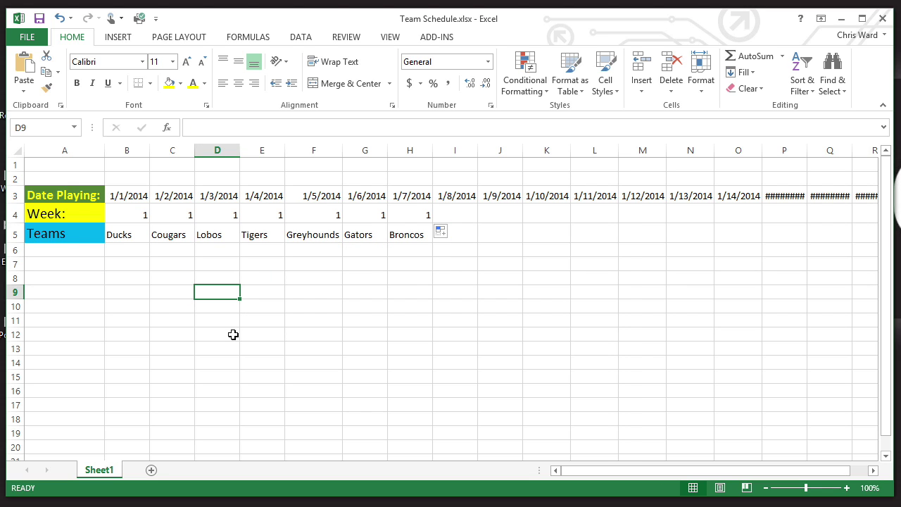
Select the seven team names, Ducks through Broncos, in B5:H5.
left_click(115, 235)
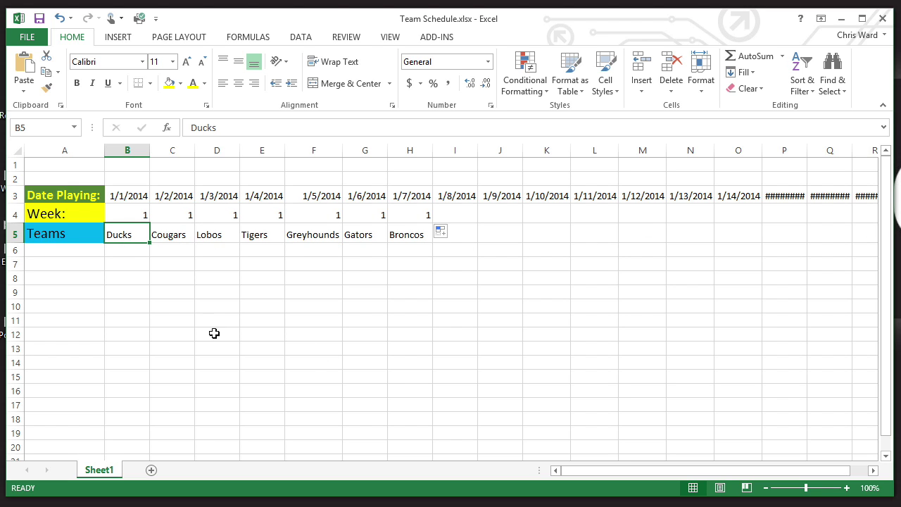
left_click_drag(125, 233, 413, 233)
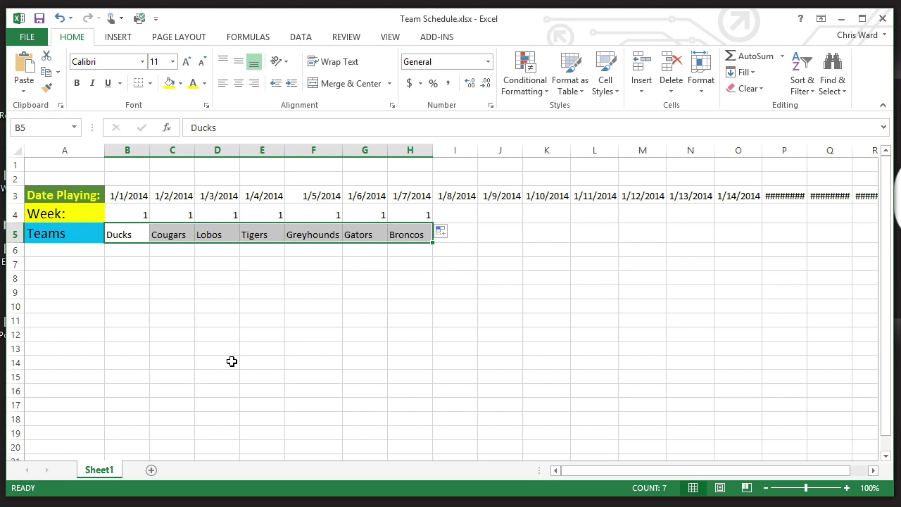
Open Edit Custom Lists from the General section of Excel Options' Advanced settings.
left_click(24, 39)
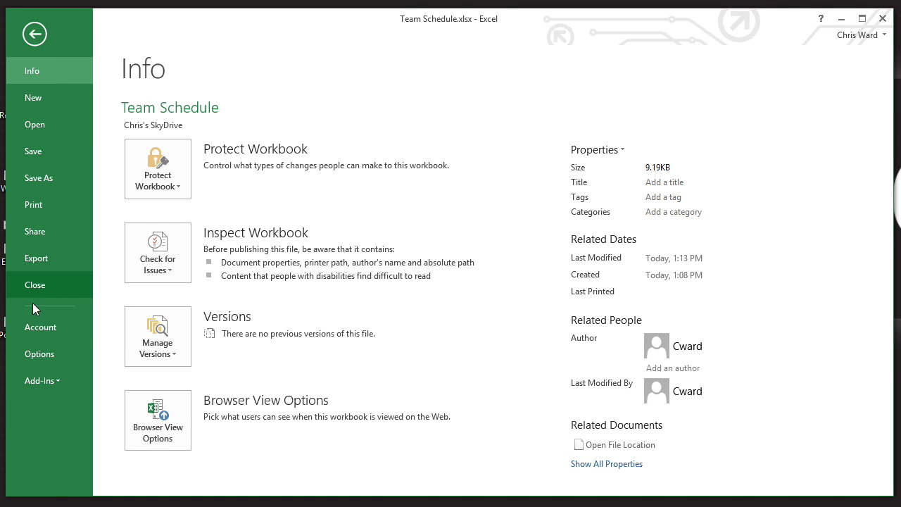
left_click(52, 354)
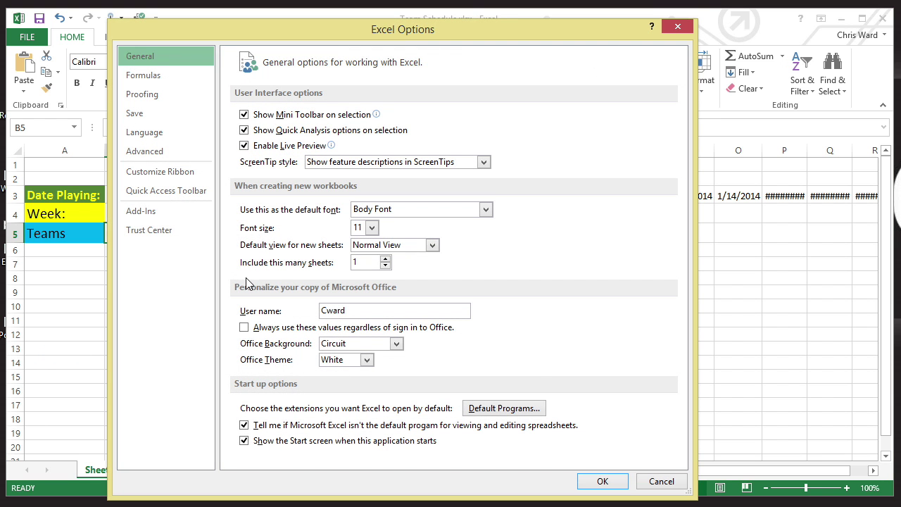
left_click_drag(215, 34, 217, 25)
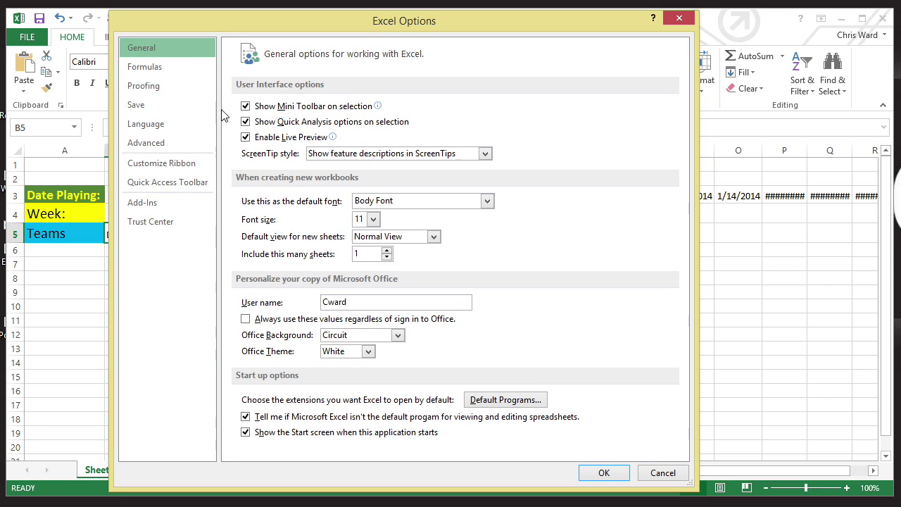
left_click(146, 143)
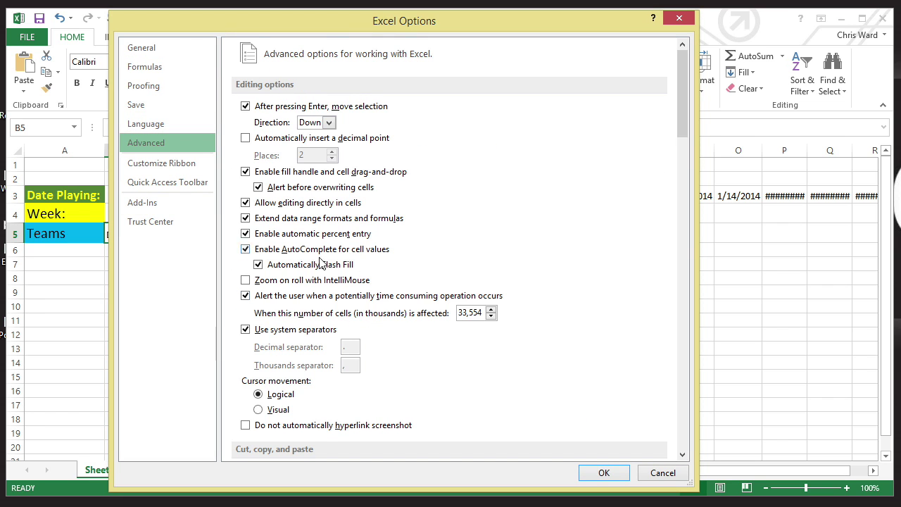
left_click_drag(681, 83, 655, 414)
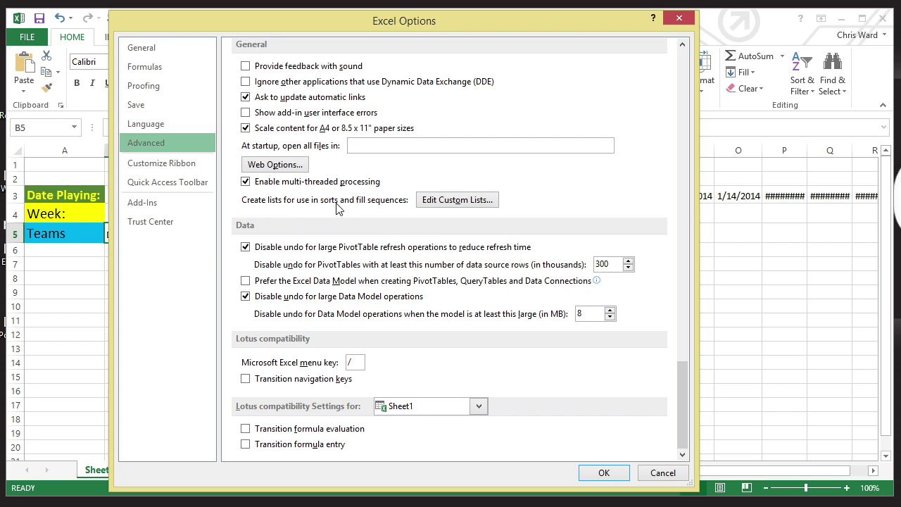
left_click(454, 199)
Import the team names from $B$5:$H$5 as a new custom list and confirm.
left_click_drag(241, 200, 461, 100)
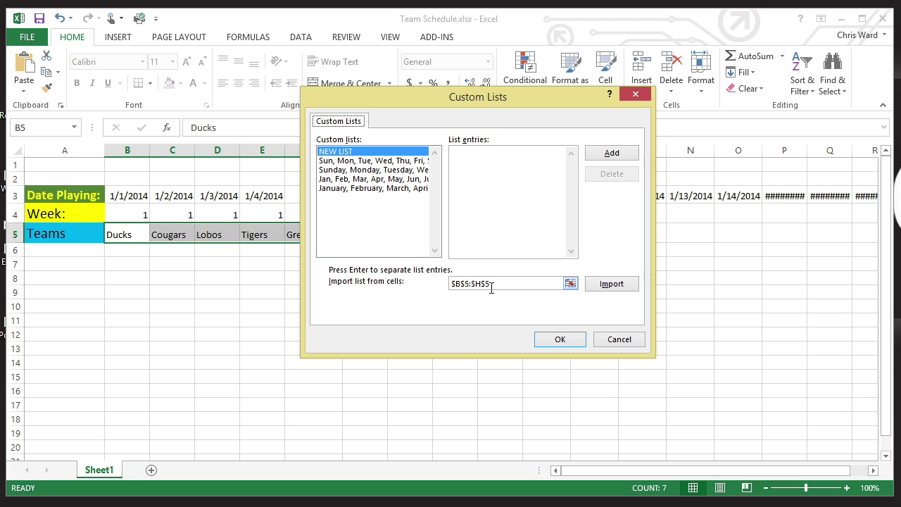
left_click(610, 284)
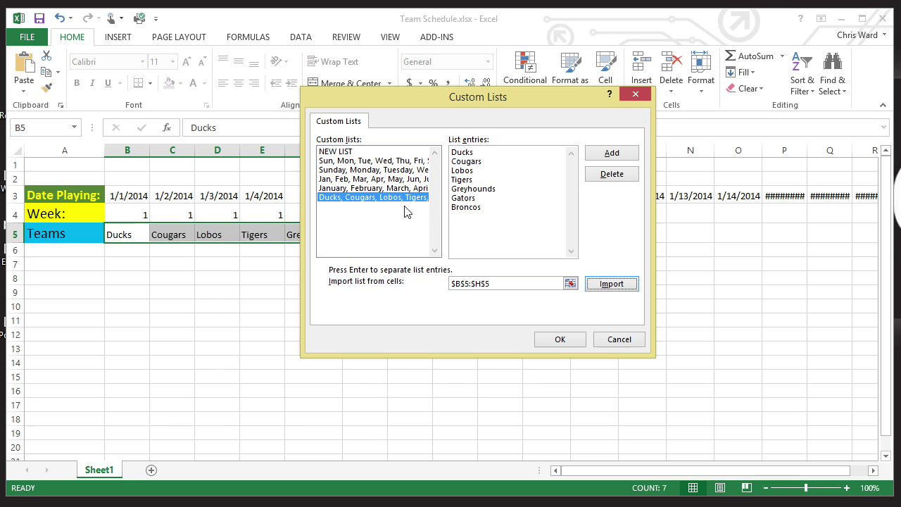
left_click(560, 340)
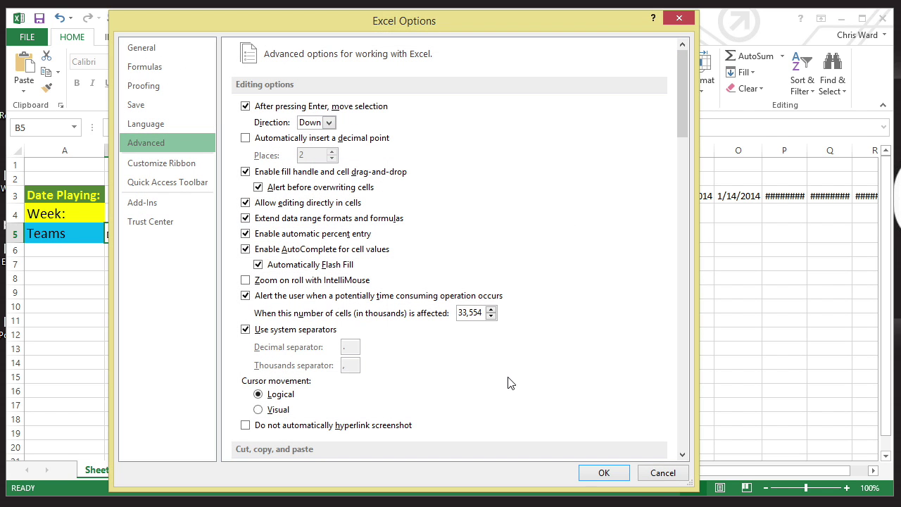
Close Excel Options and enter 'Ducks' in I5.
left_click(600, 473)
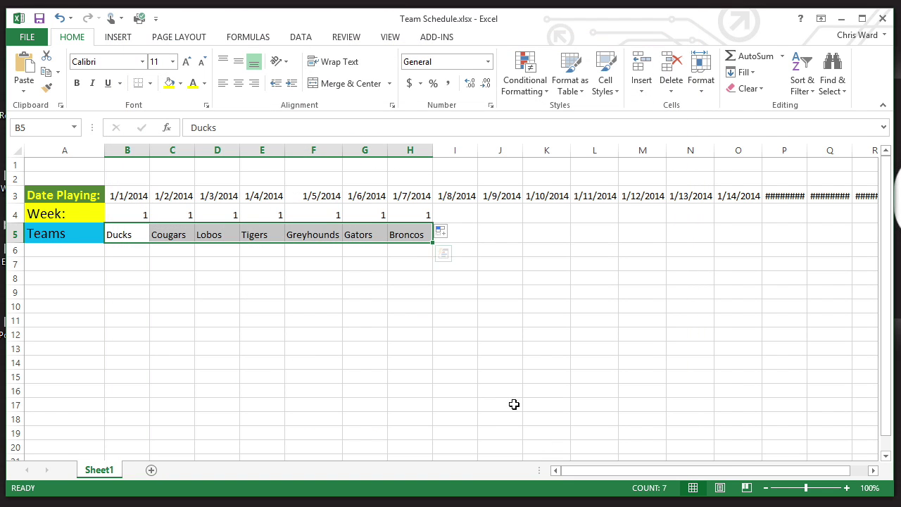
left_click(373, 293)
left_click(464, 233)
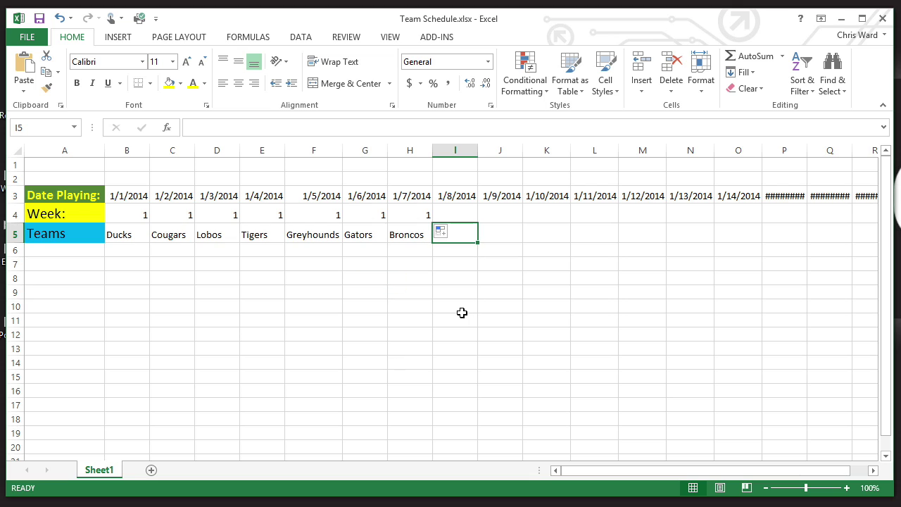
type("Duc")
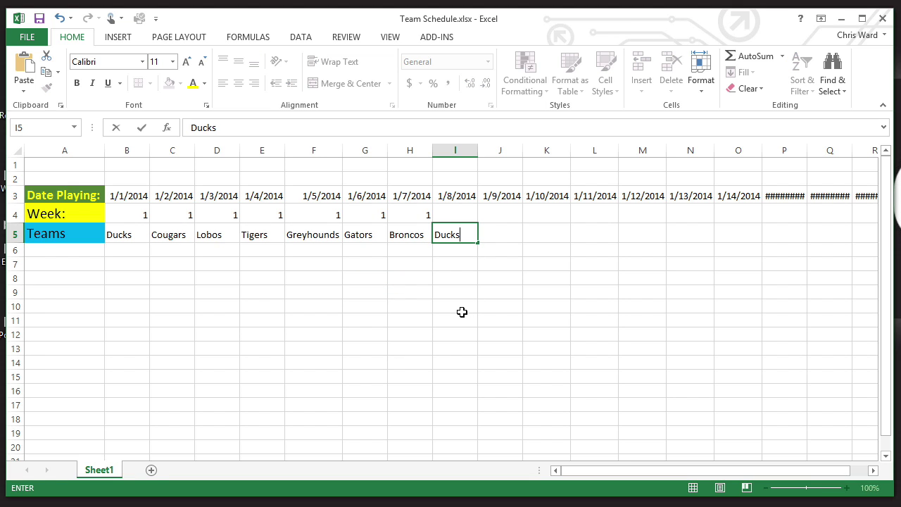
type("ks")
key("Tab")
Fill the team-name cycle from I5 across to AH5, ending with Greyhounds.
left_click(468, 236)
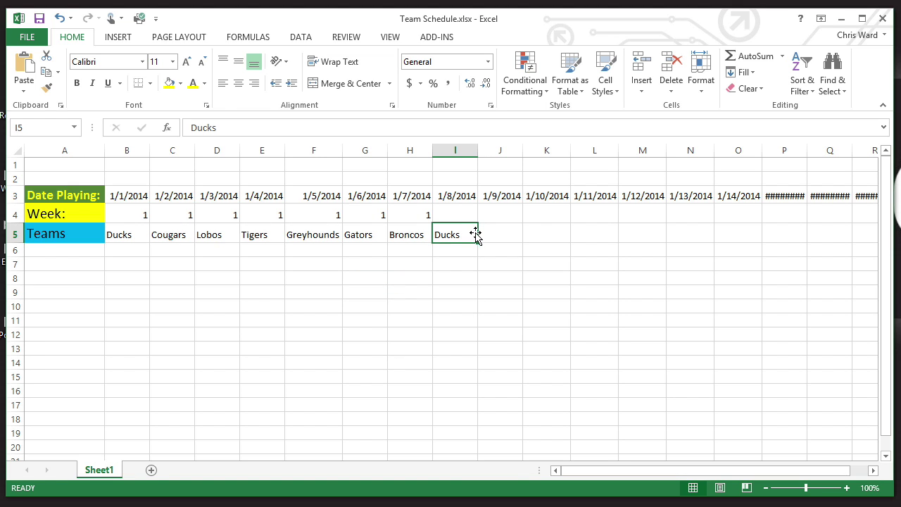
left_click_drag(477, 243, 810, 244)
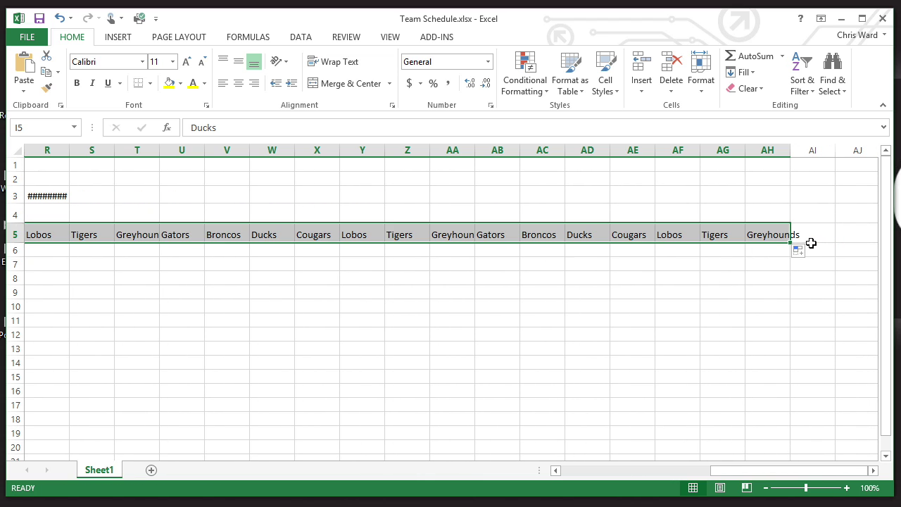
left_click(181, 303)
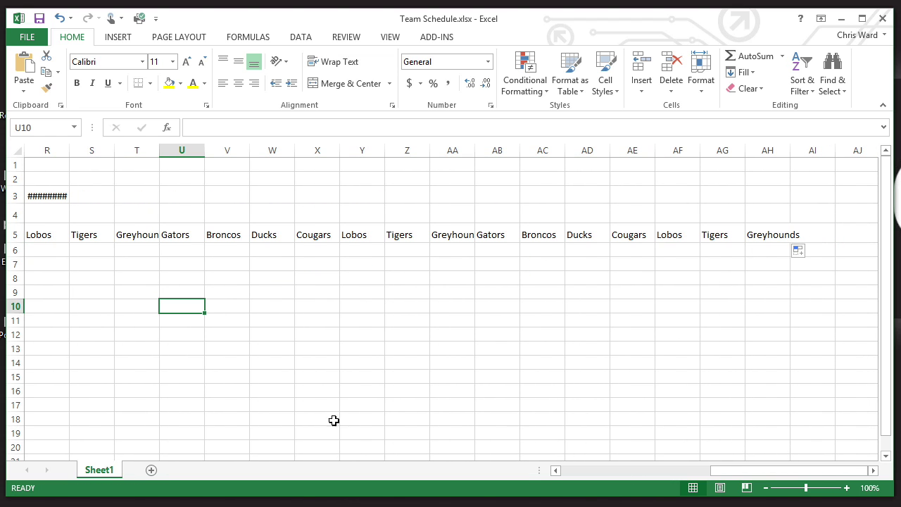
left_click_drag(727, 472, 582, 475)
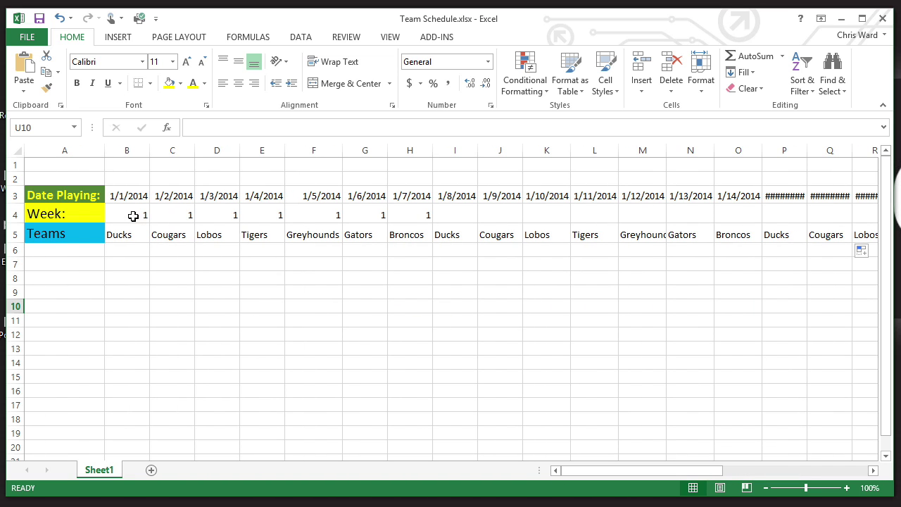